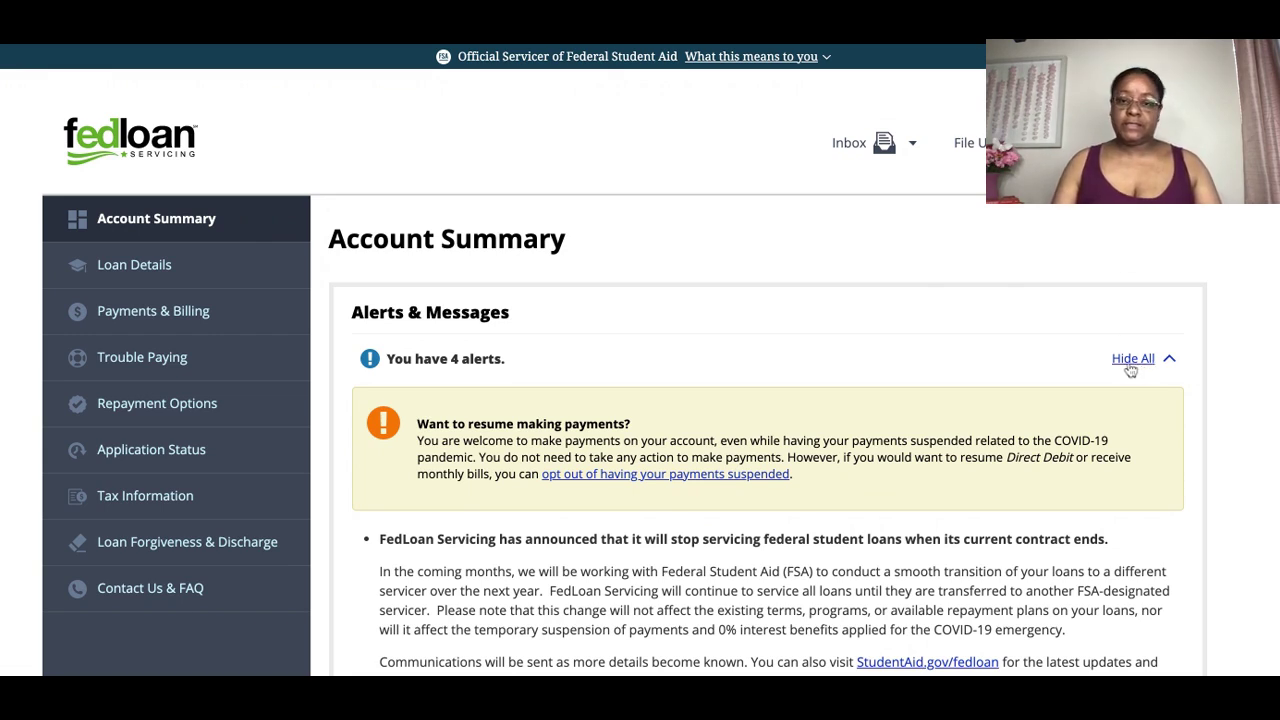
Review the alerts, payment status and loan balance on the account summary, with the alerts collapsed.
scroll(1129, 370, "down", 2)
scroll(1129, 370, "down", 2)
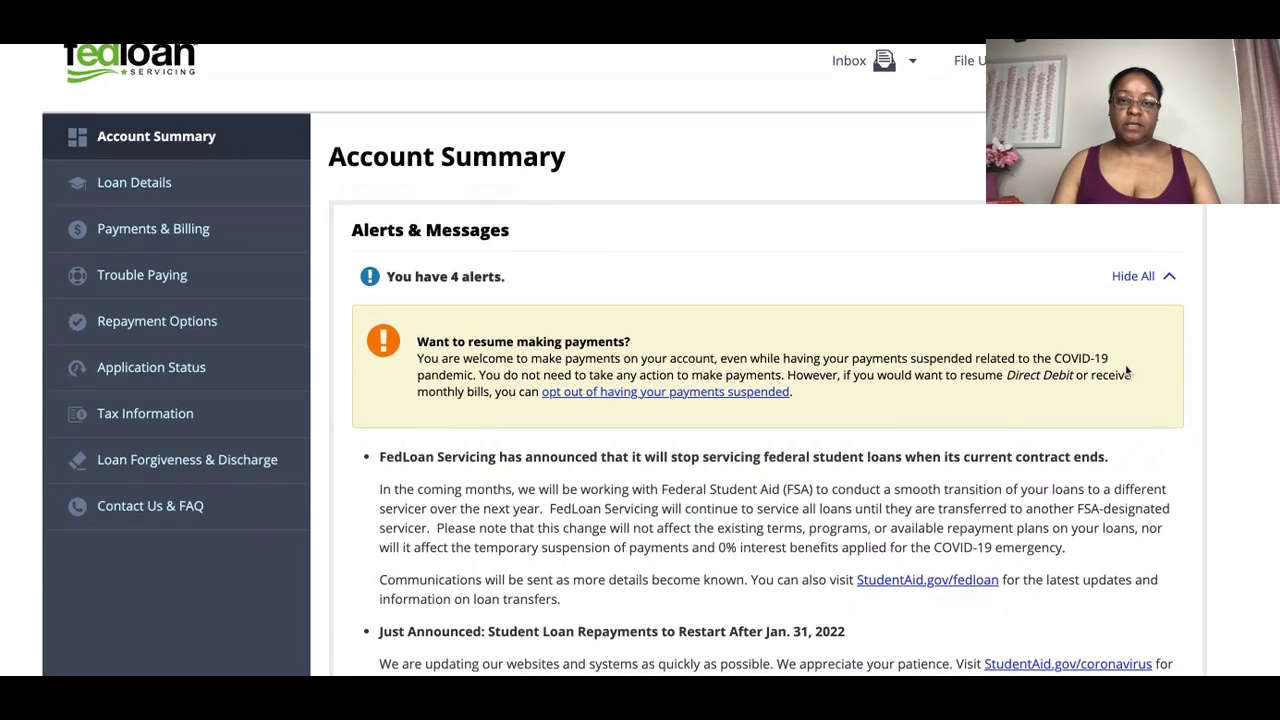
scroll(1124, 372, "down", 1)
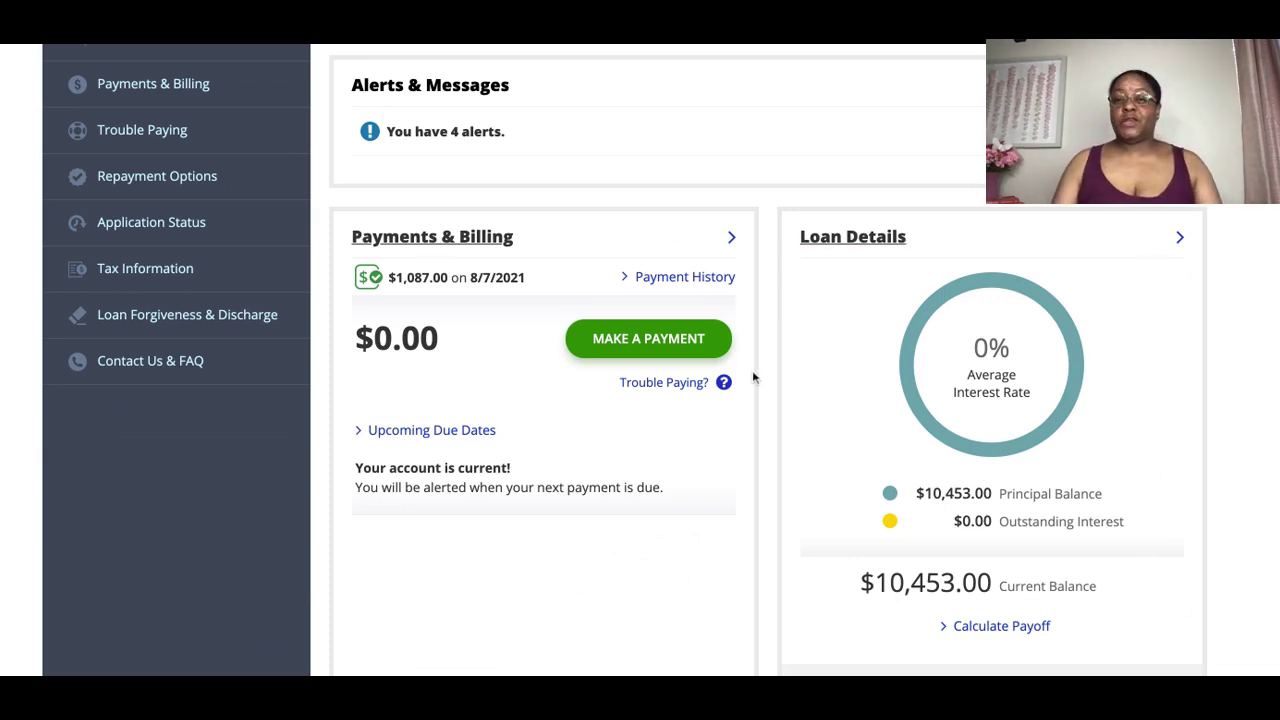
scroll(753, 377, "down", 1)
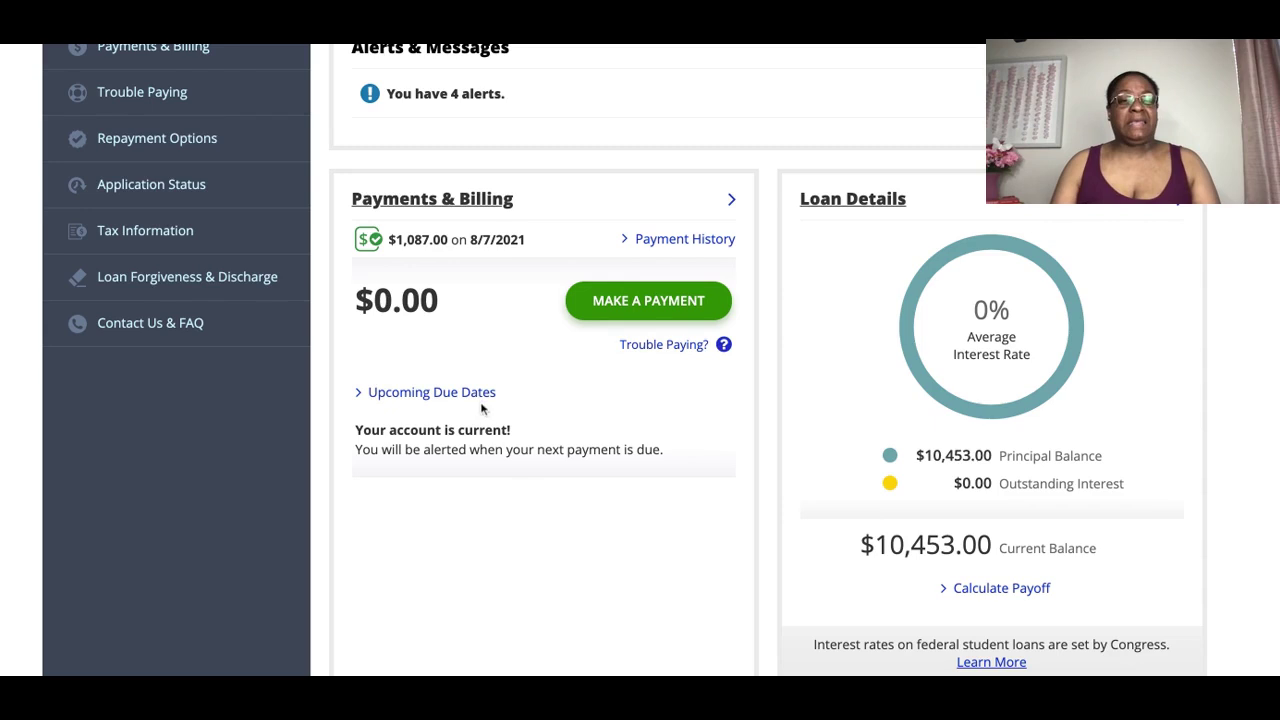
scroll(490, 403, "up", 3)
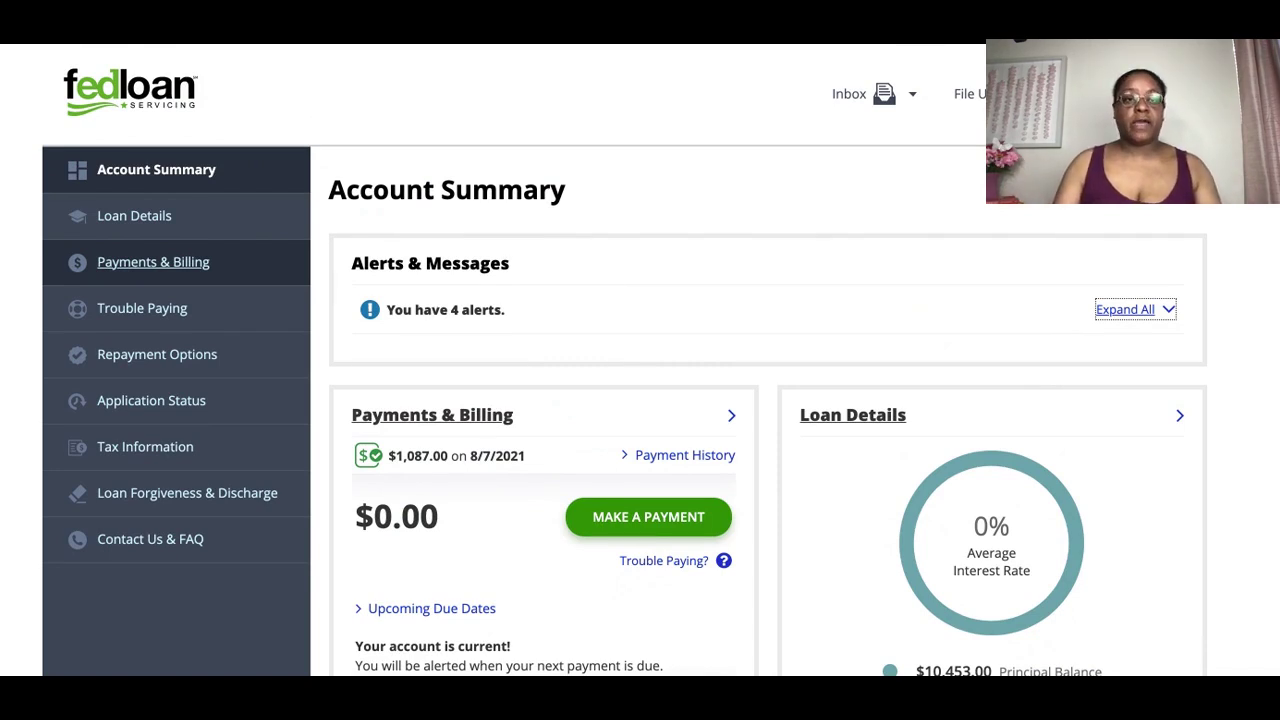
Open the loan details and expand the 08/24/2010 Direct Unsub Stafford loan that still carries a balance.
left_click(128, 262)
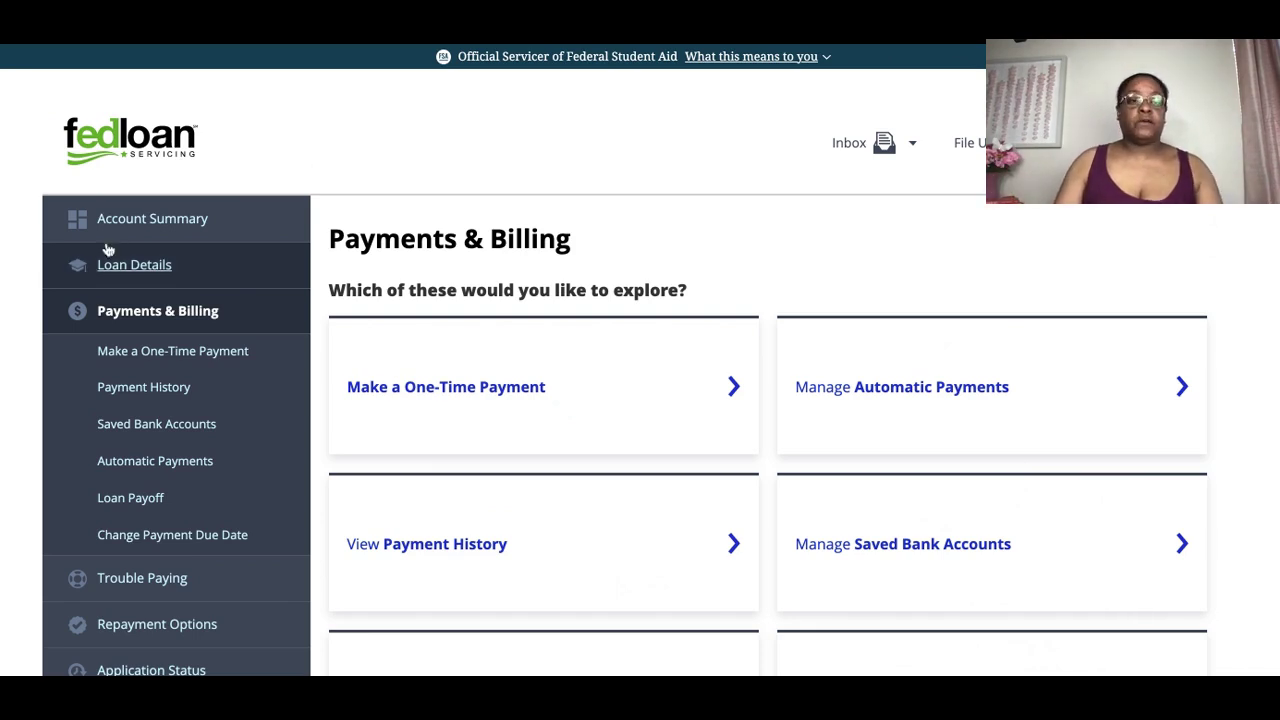
left_click(117, 276)
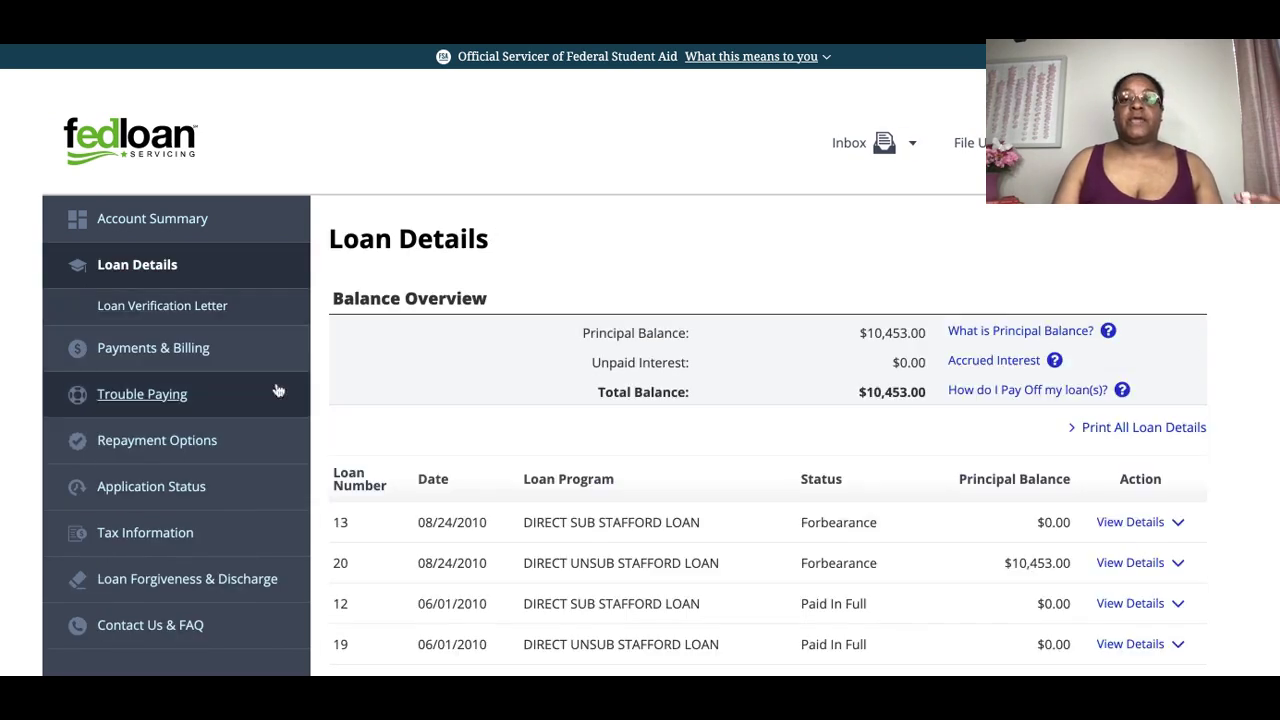
scroll(710, 478, "down", 2)
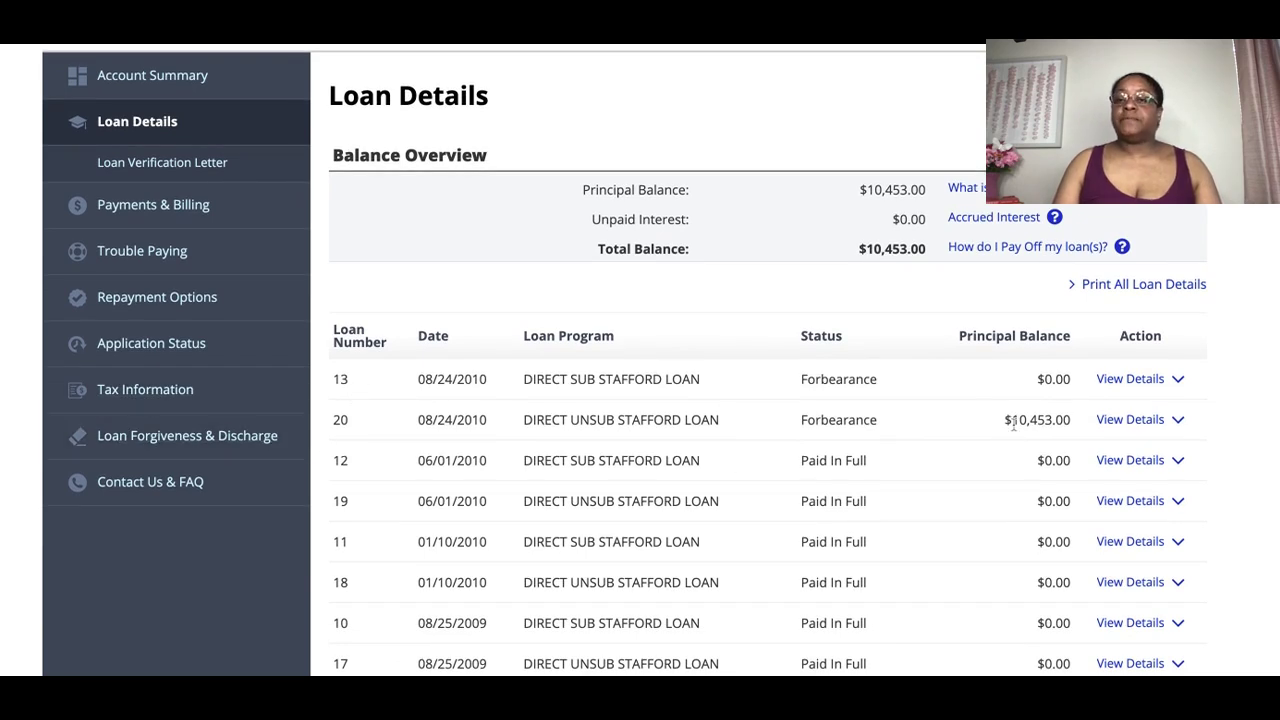
left_click(1135, 424)
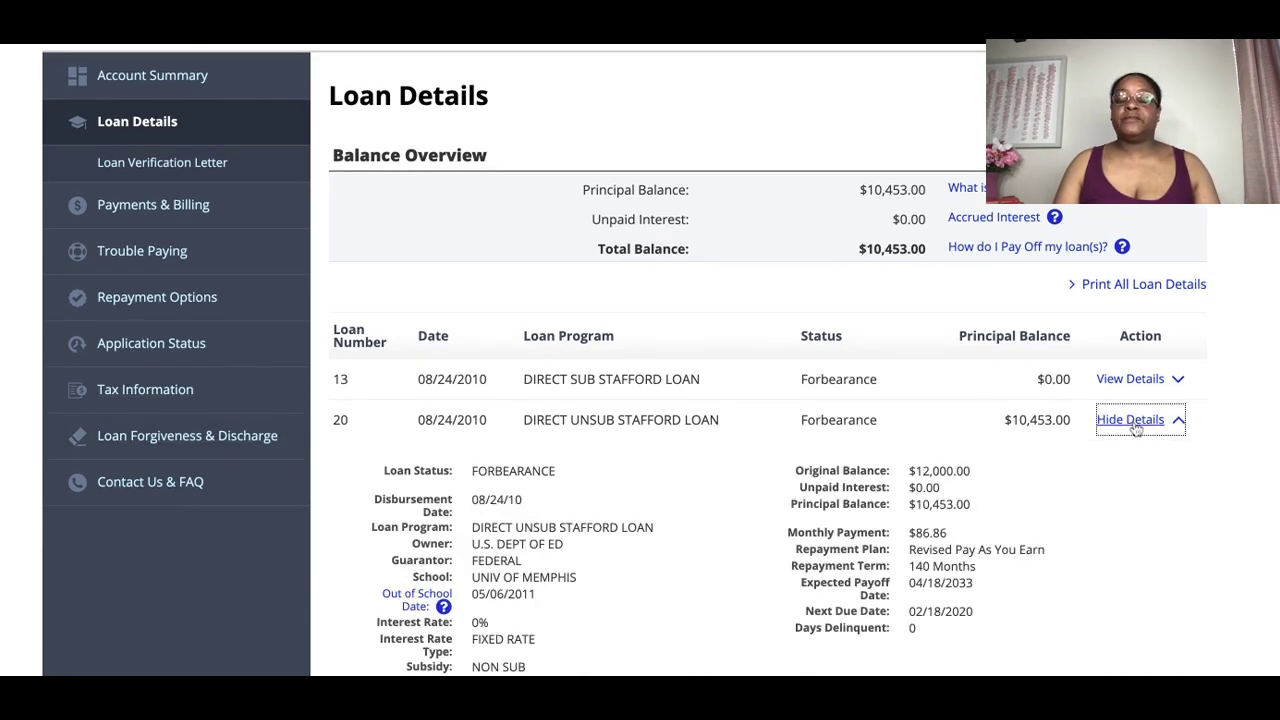
Examine the expanded loan's repayment terms, benefits, forgiveness details, forbearance dates and last payment.
scroll(1135, 430, "down", 2)
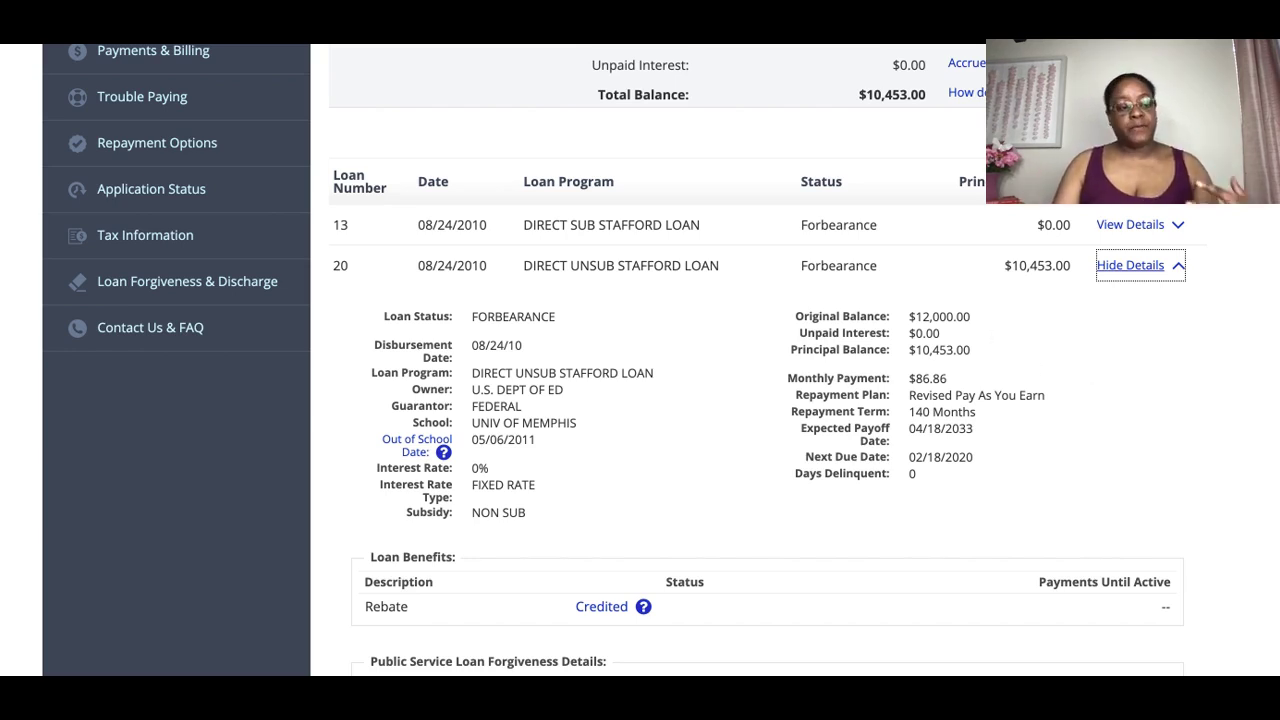
scroll(640, 360, "down", 1)
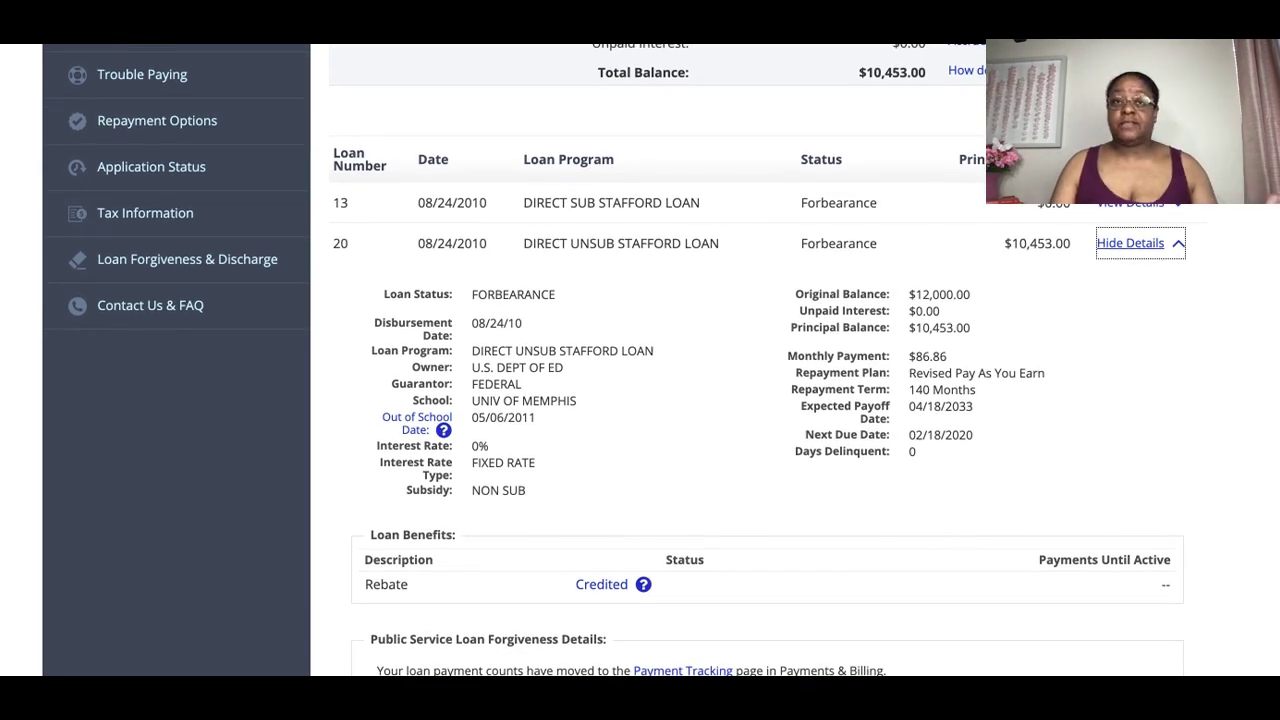
scroll(640, 360, "down", 2)
scroll(640, 360, "down", 6)
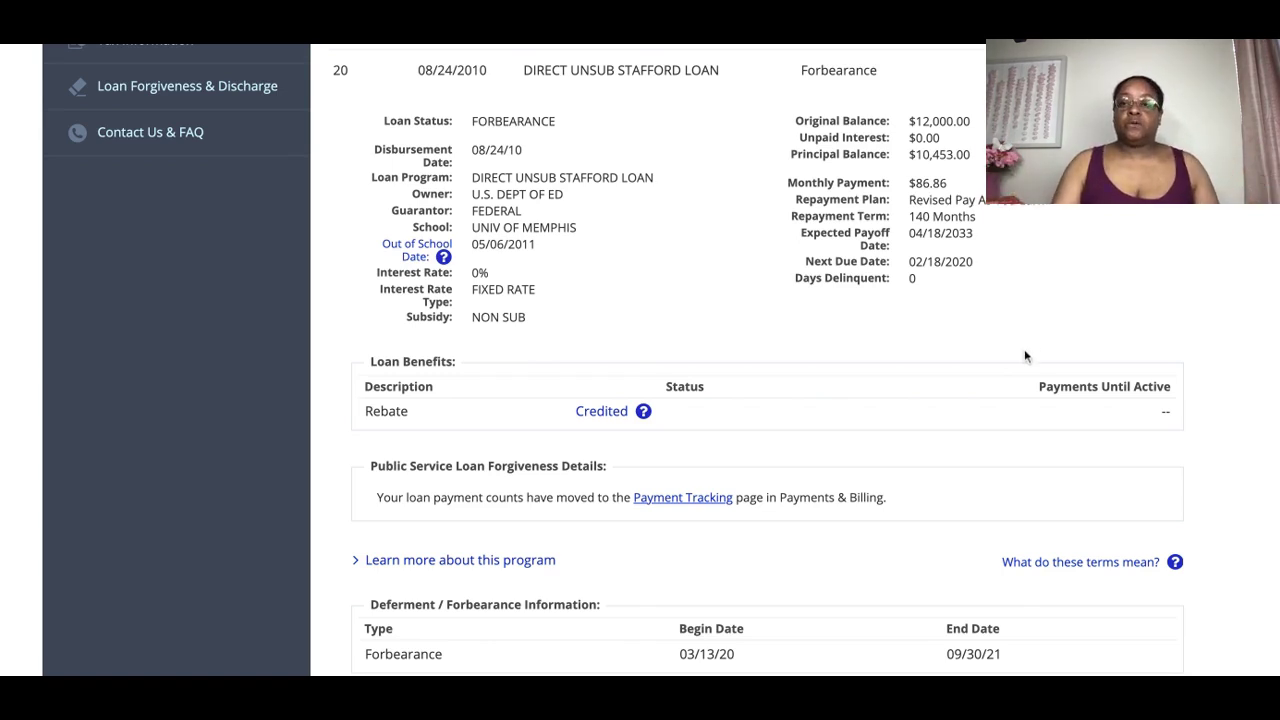
scroll(1025, 357, "down", 2)
scroll(1025, 357, "down", 3)
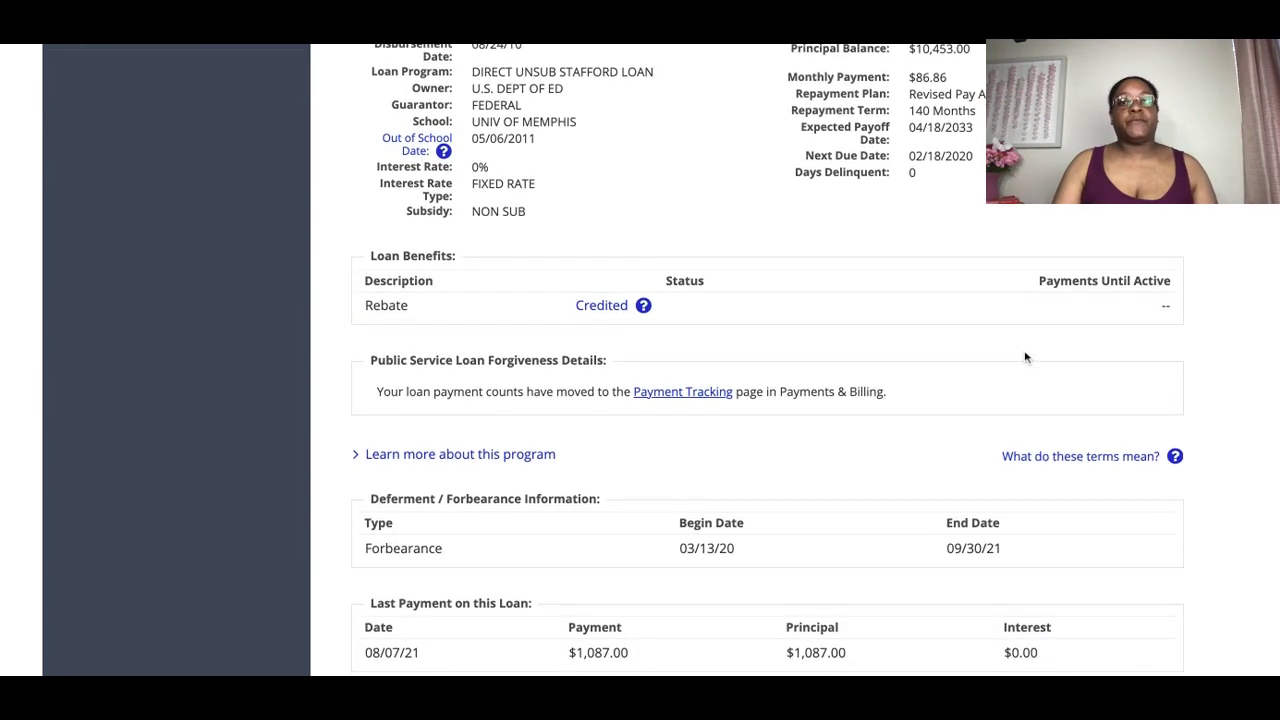
scroll(1073, 458, "down", 1)
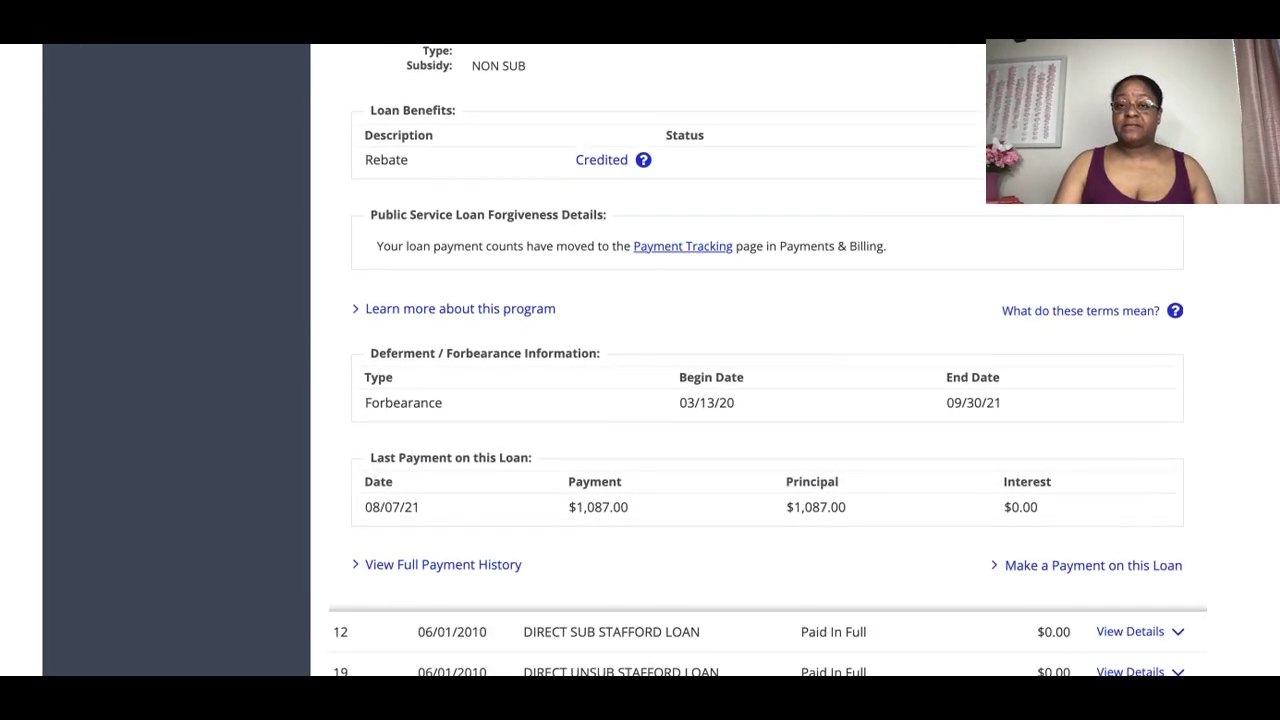
scroll(1073, 458, "down", 1)
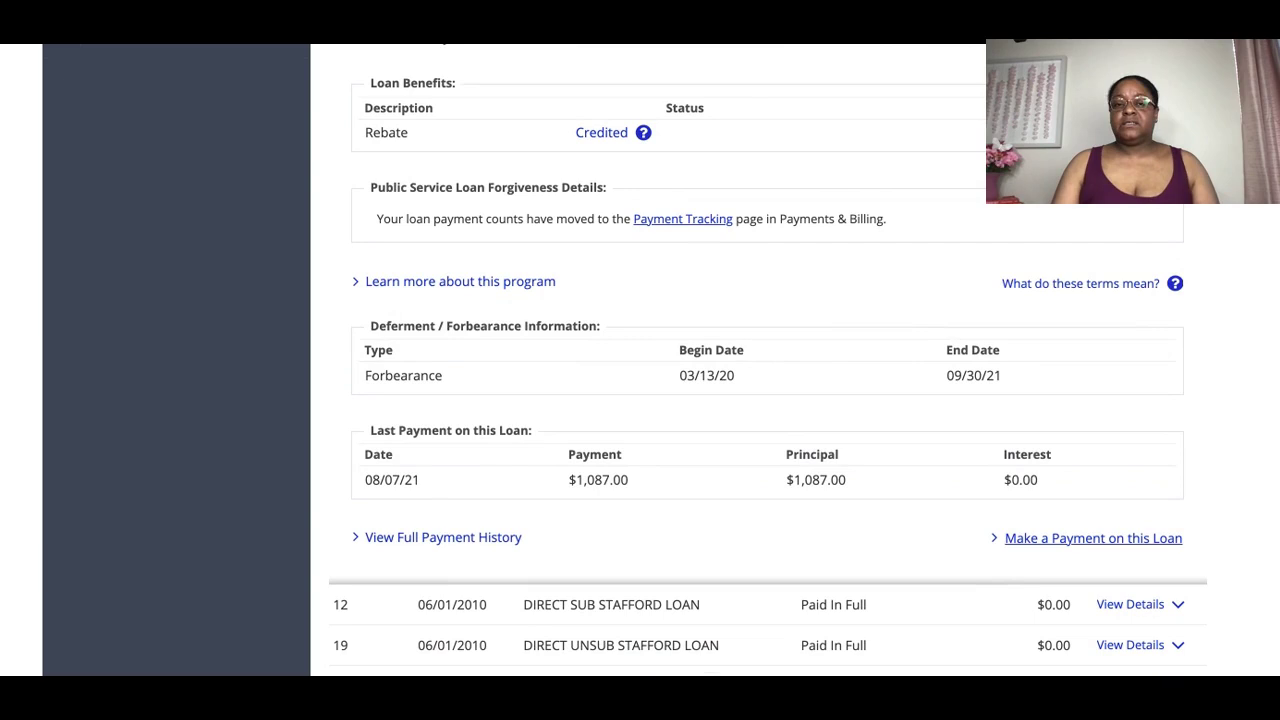
Start a one-time payment on this loan and go to its payment amount entry under Target Specific Loans.
left_click(1093, 538)
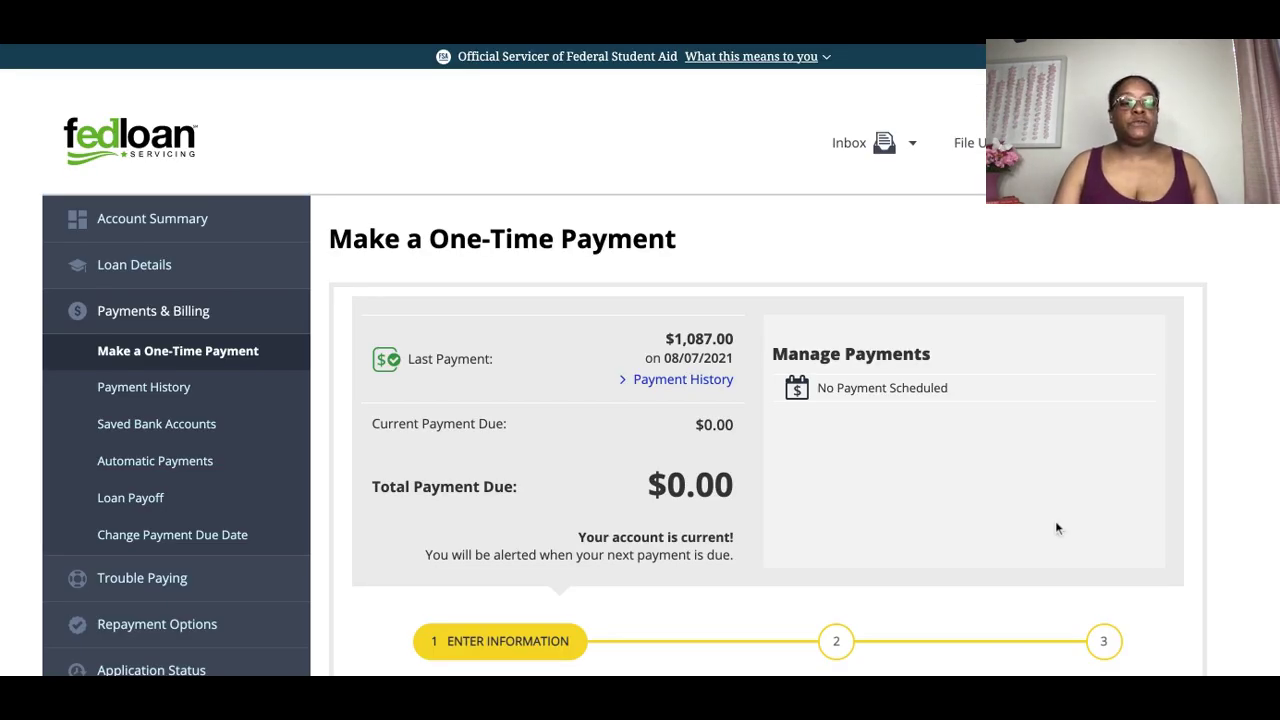
scroll(1033, 477, "down", 1)
scroll(1033, 477, "down", 3)
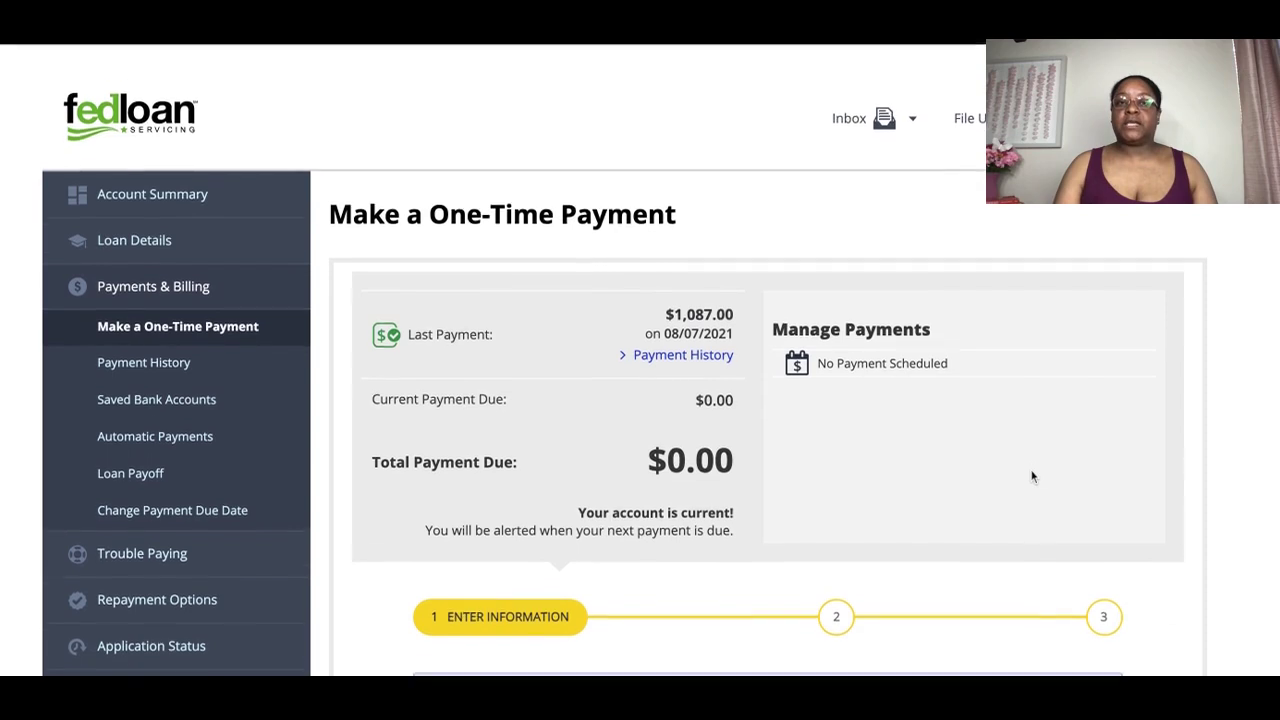
scroll(640, 400, "down", 1)
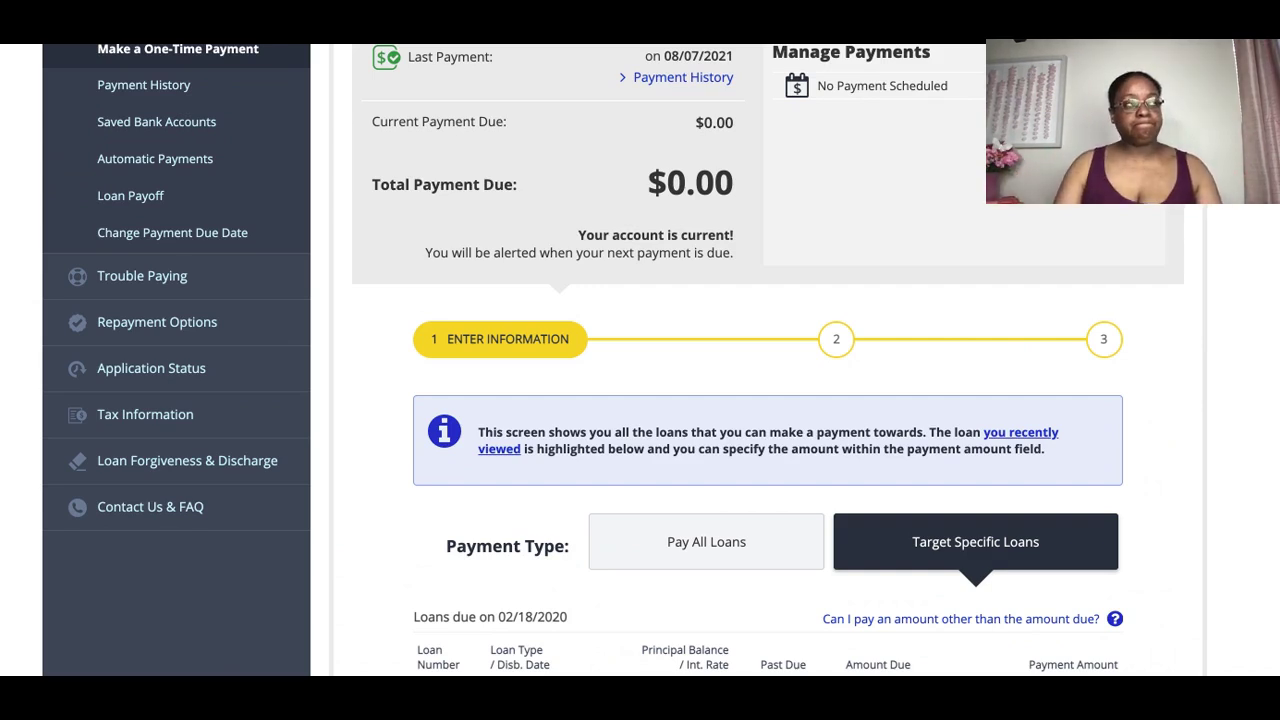
scroll(1133, 472, "down", 2)
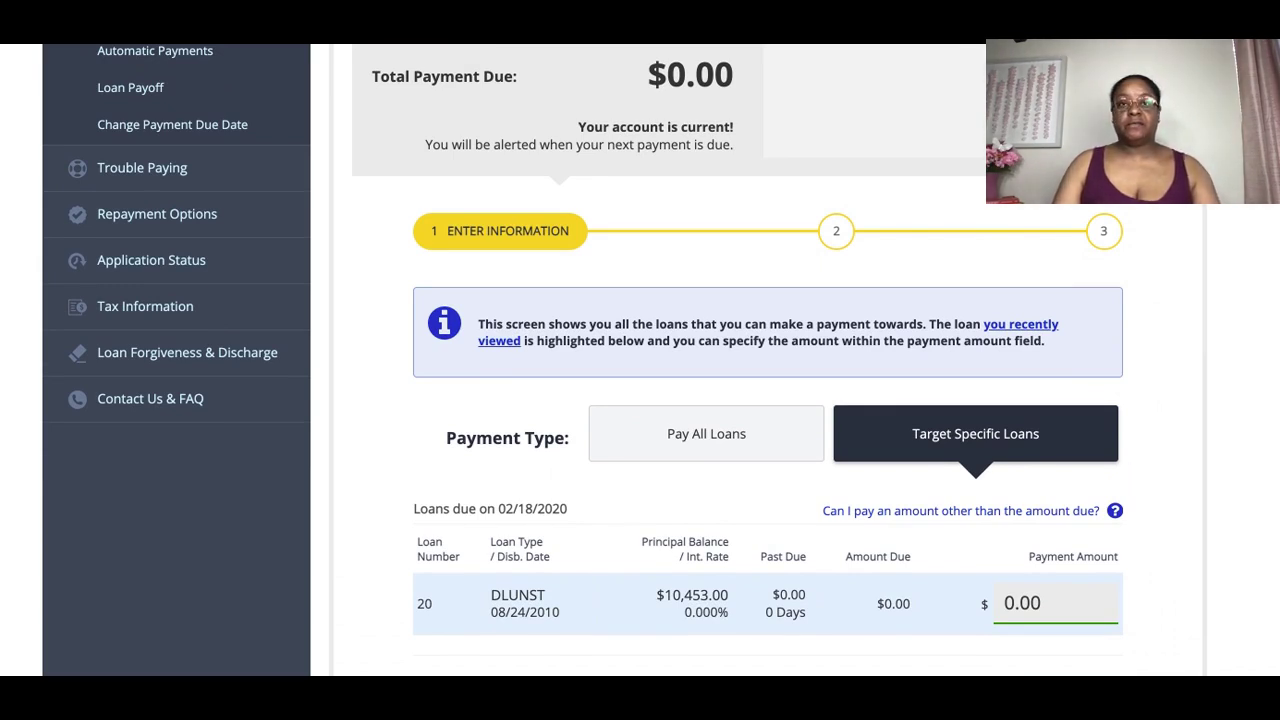
scroll(640, 360, "down", 1)
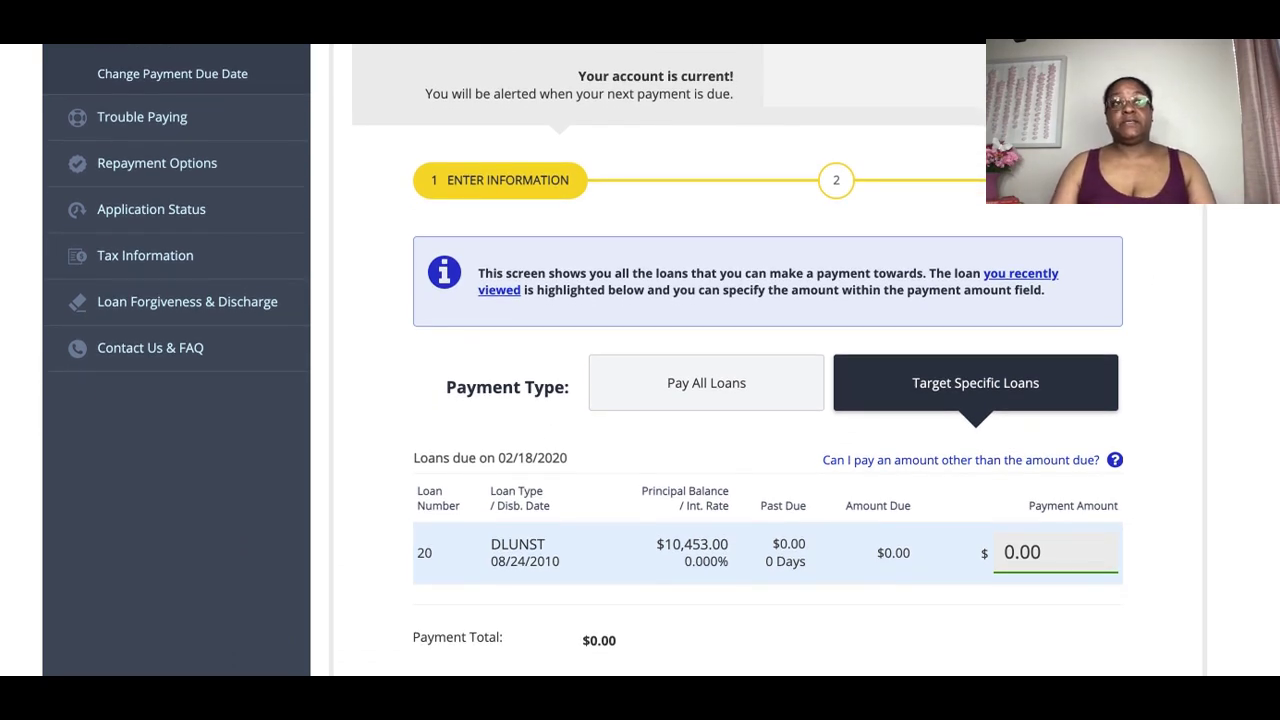
scroll(640, 360, "down", 1)
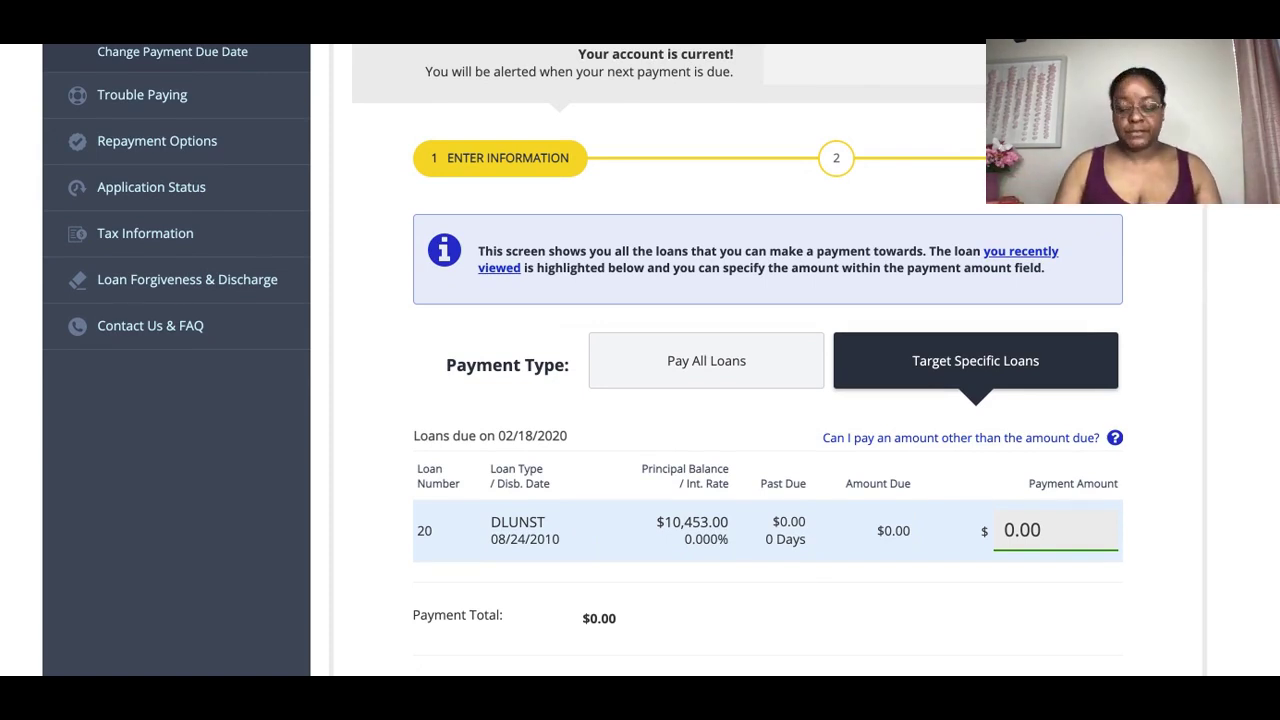
Set the payment amount for the Direct Unsub Stafford loan to $1,813.00.
left_click(1013, 530)
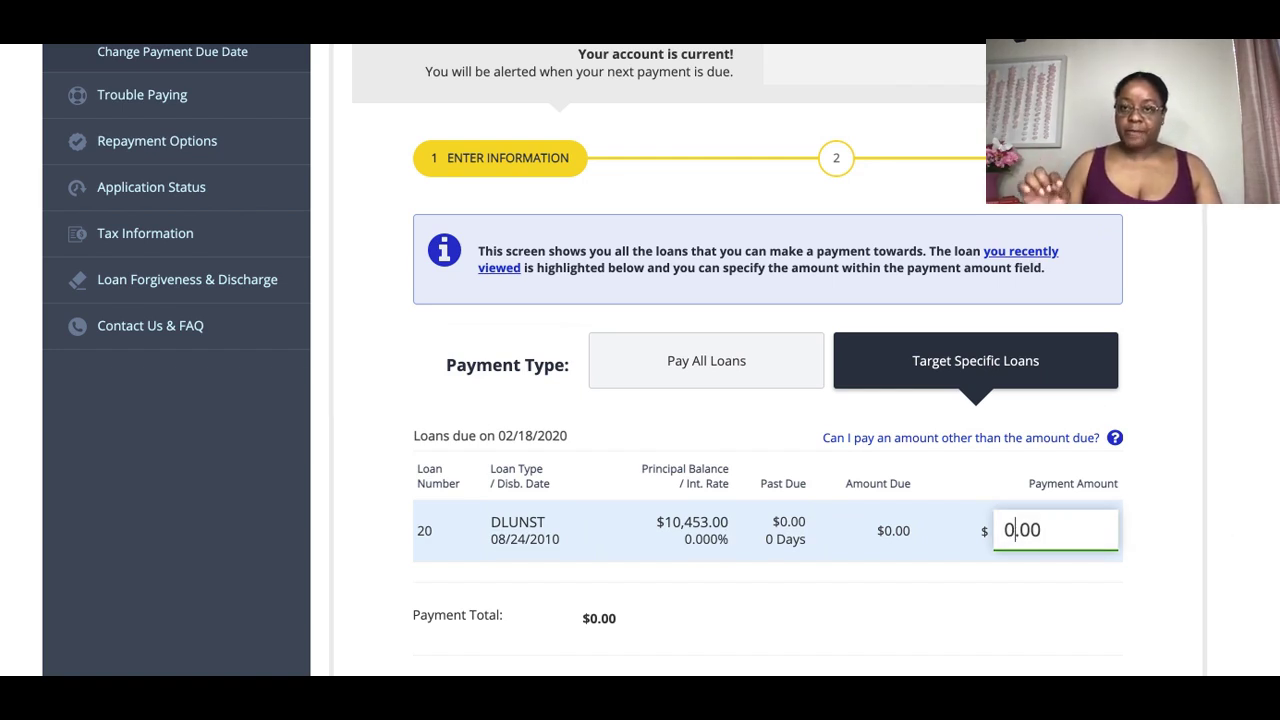
key("BackSpace")
type("1813")
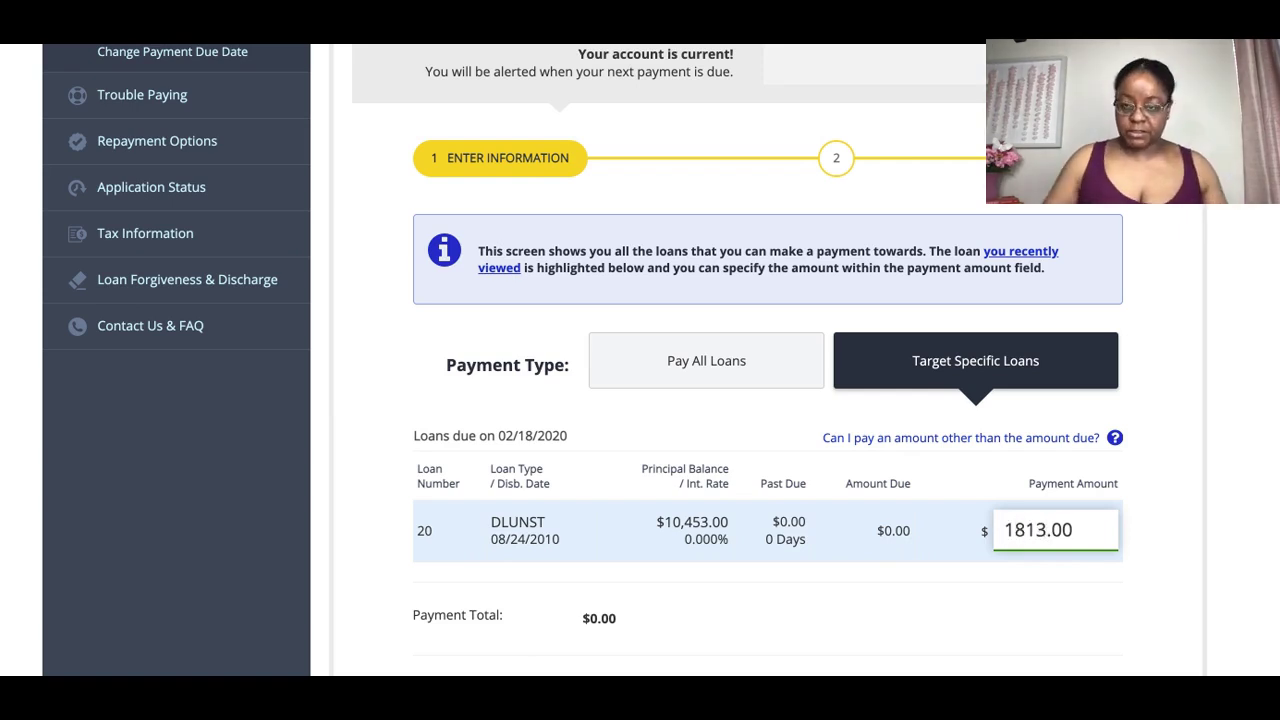
key("Tab")
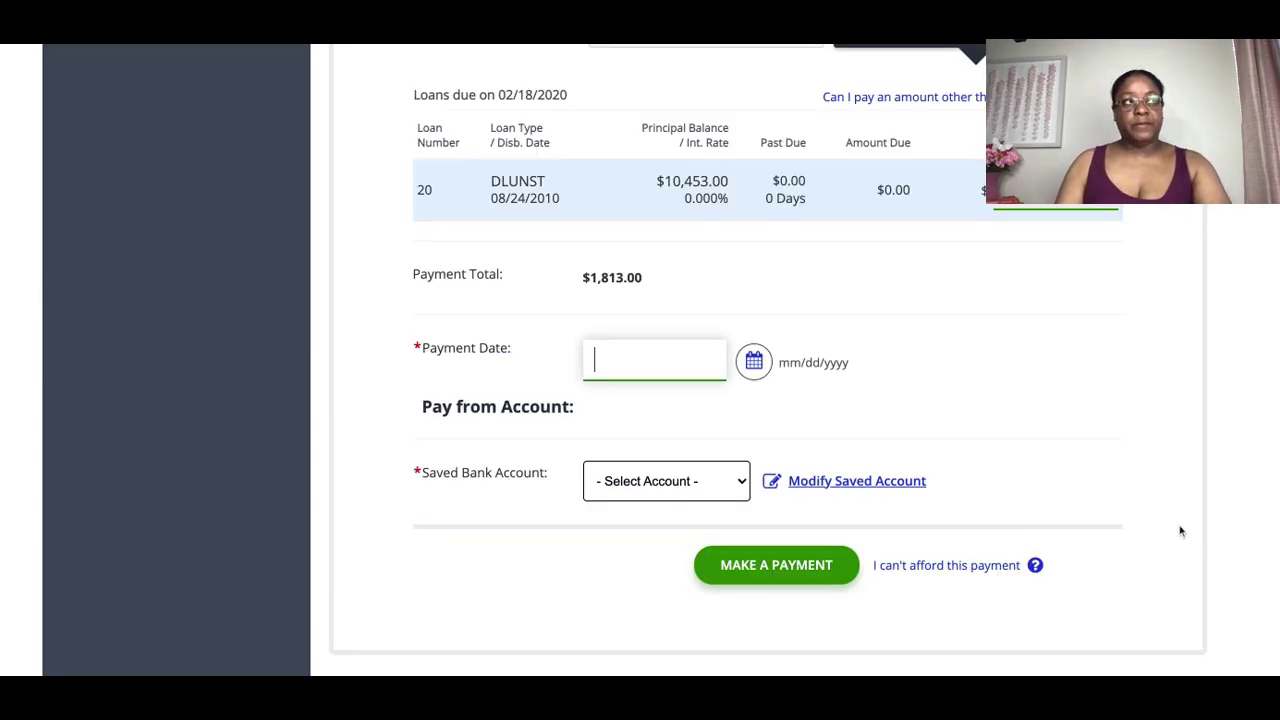
Set the payment date to 08/14/2021 and choose the saved checking account to pay from.
left_click(756, 364)
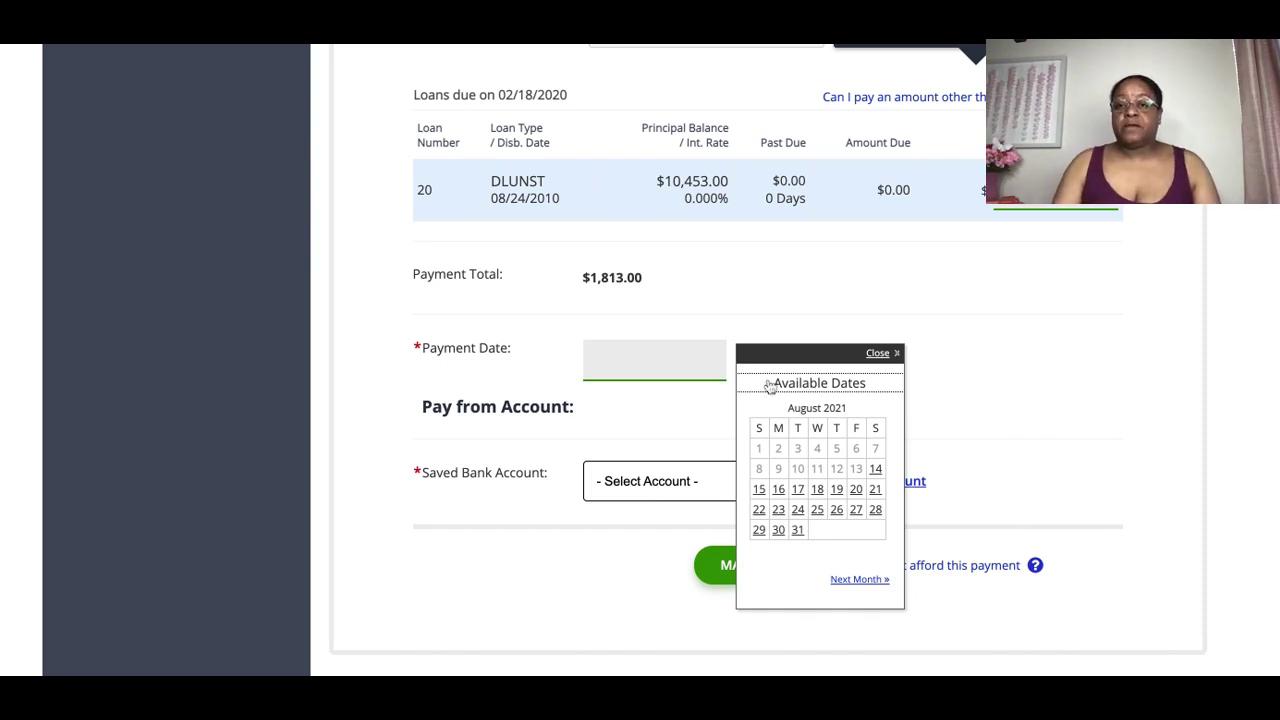
left_click(876, 470)
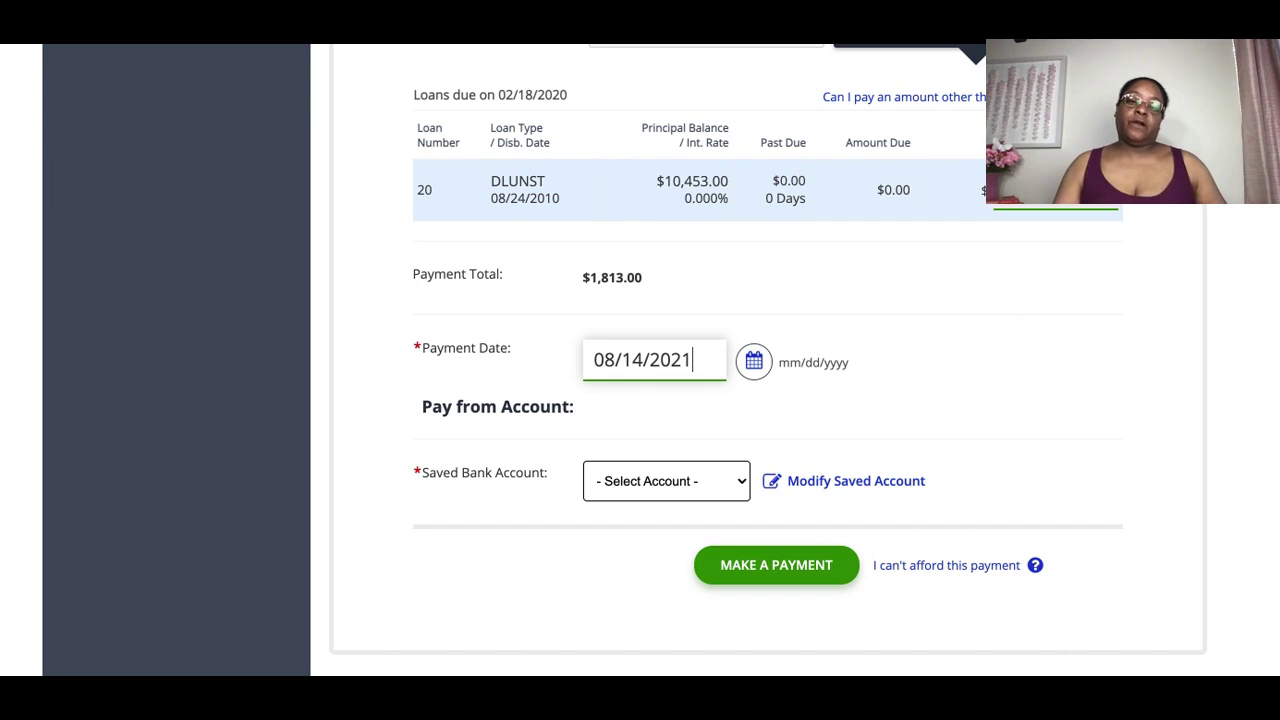
left_click(731, 489)
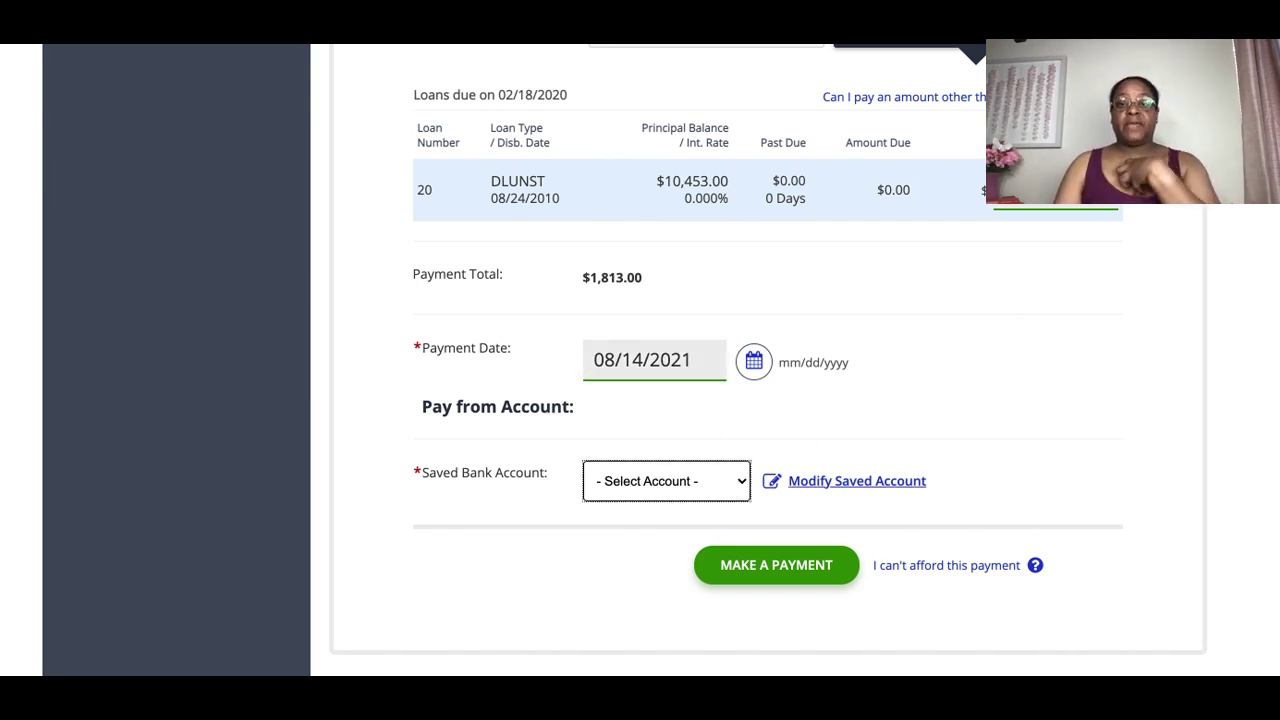
left_click(688, 509)
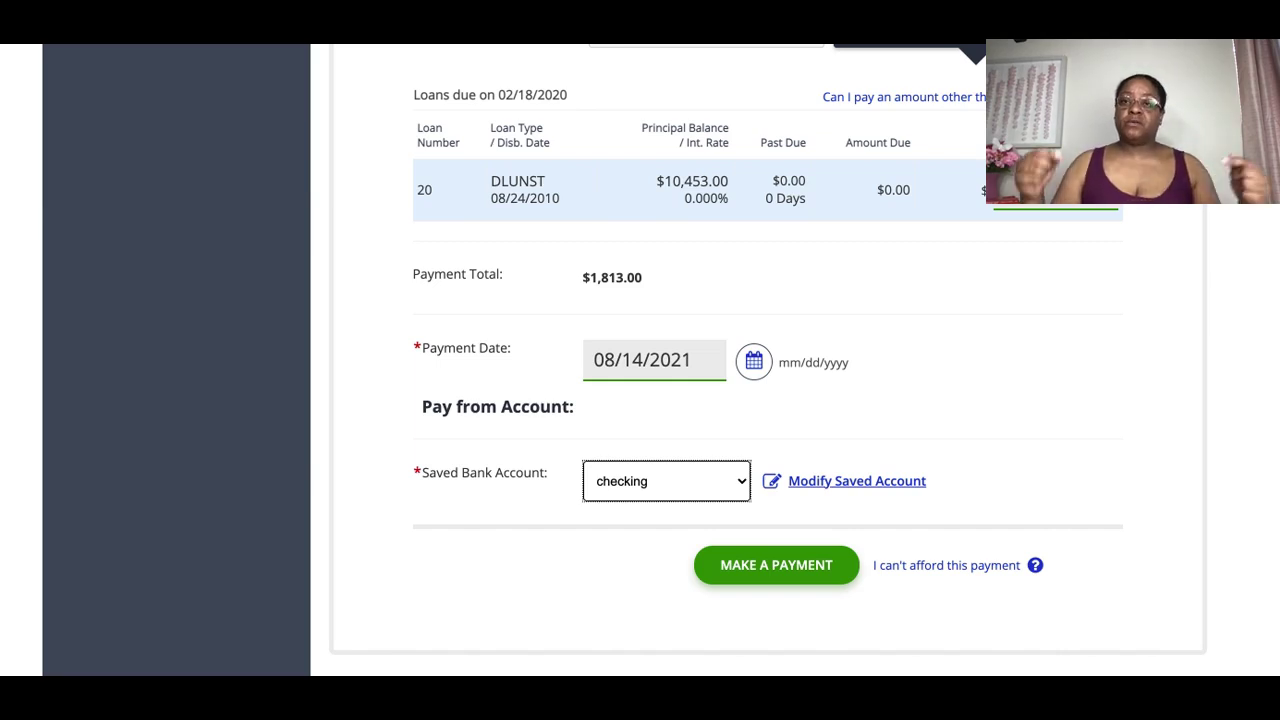
Submit the one-time payment and return from its confirmation to the account summary.
left_click(743, 557)
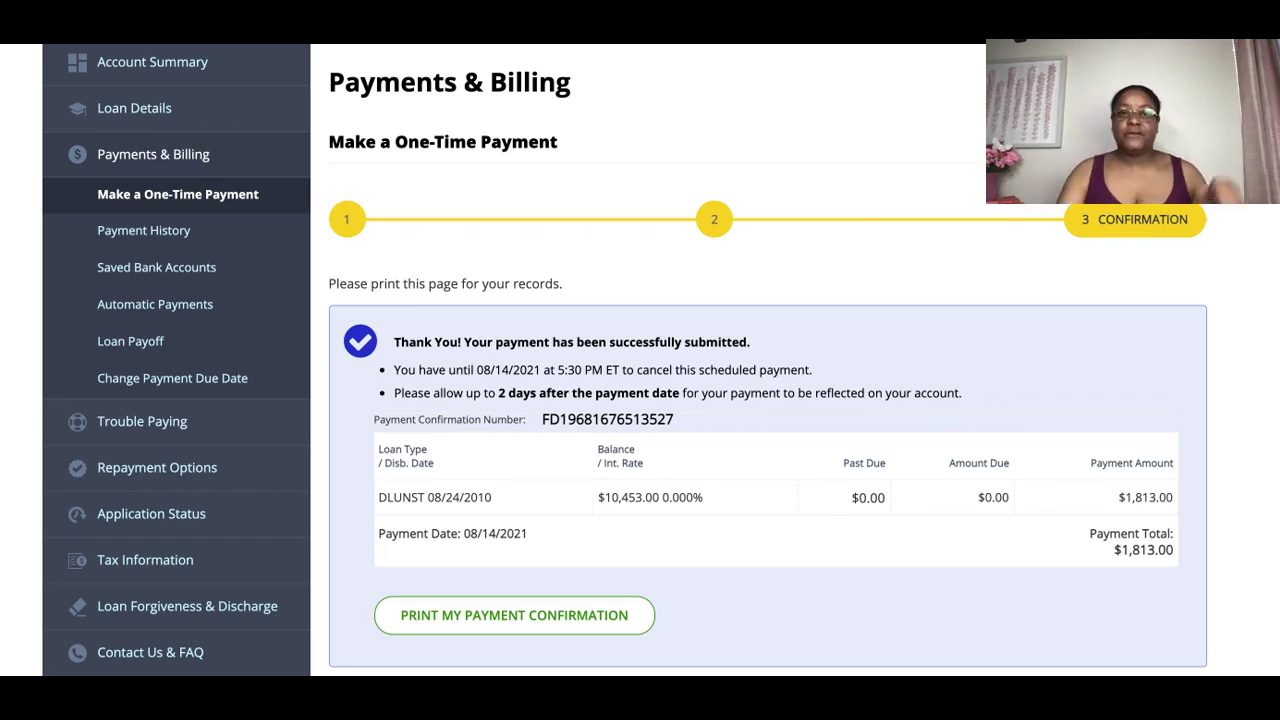
scroll(764, 485, "down", 2)
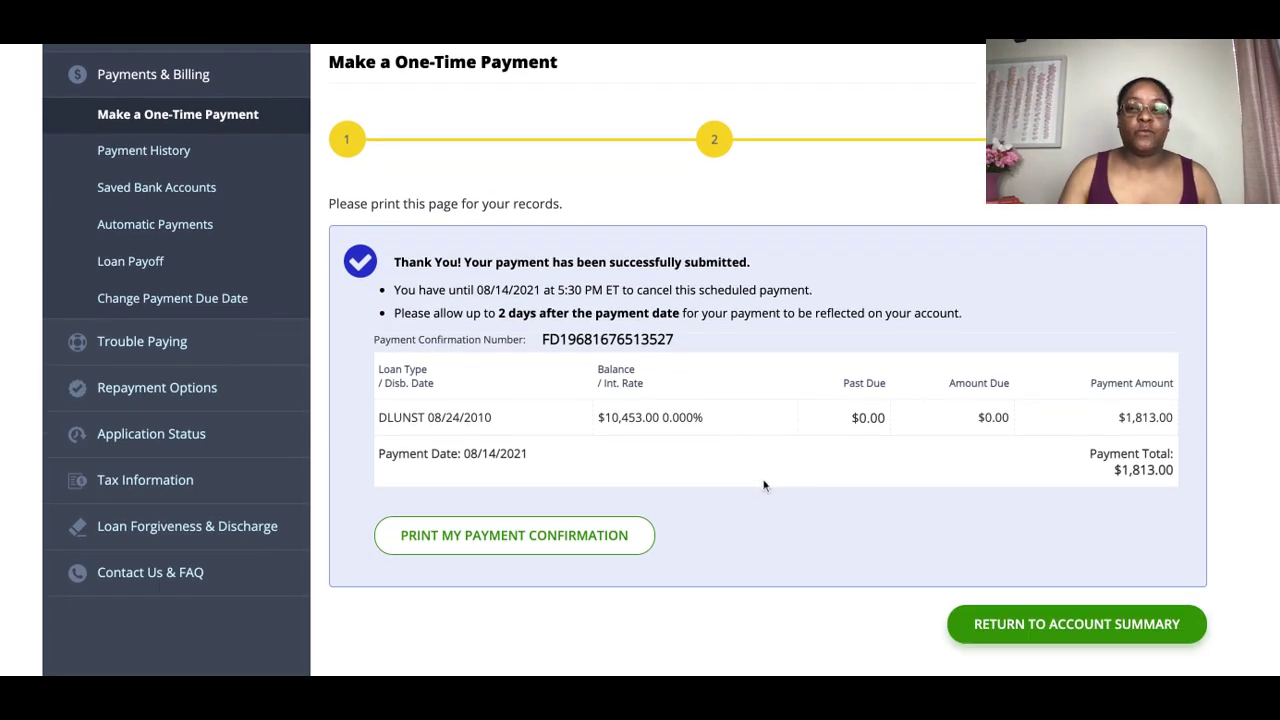
left_click(1042, 623)
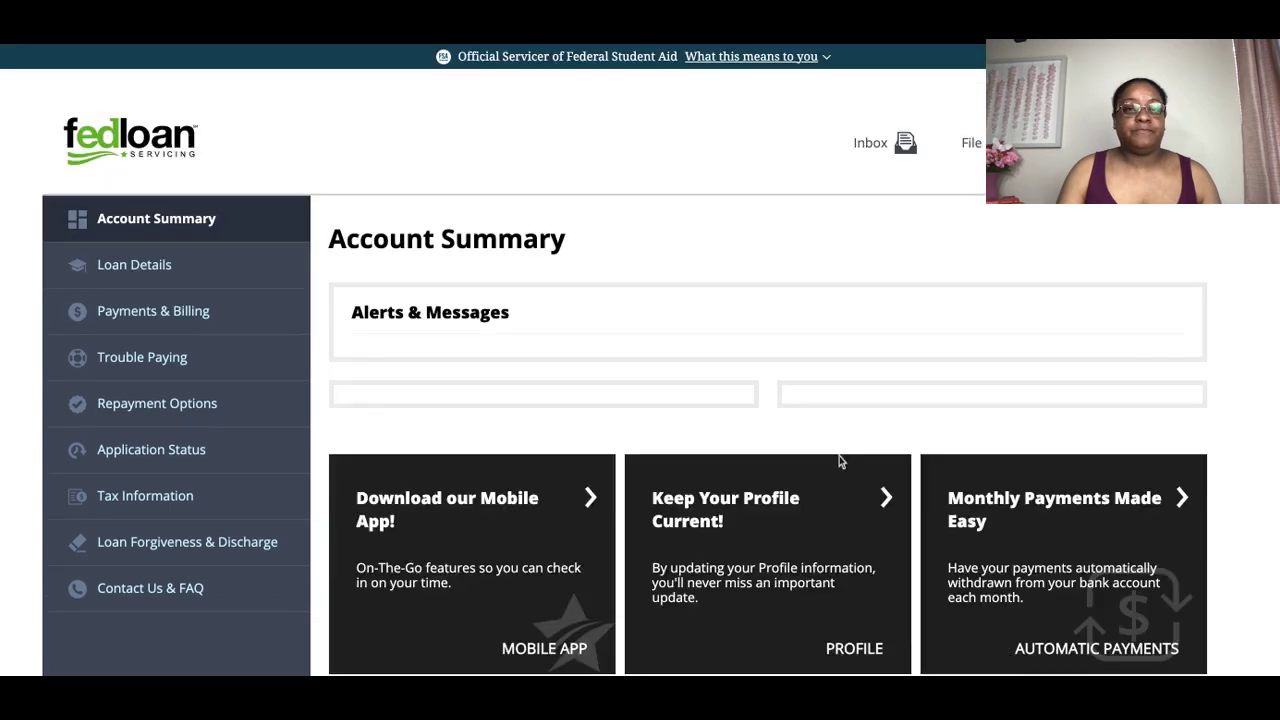
Collapse the account alerts and check the scheduled payment under Manage Payments on the account summary.
left_click(1148, 362)
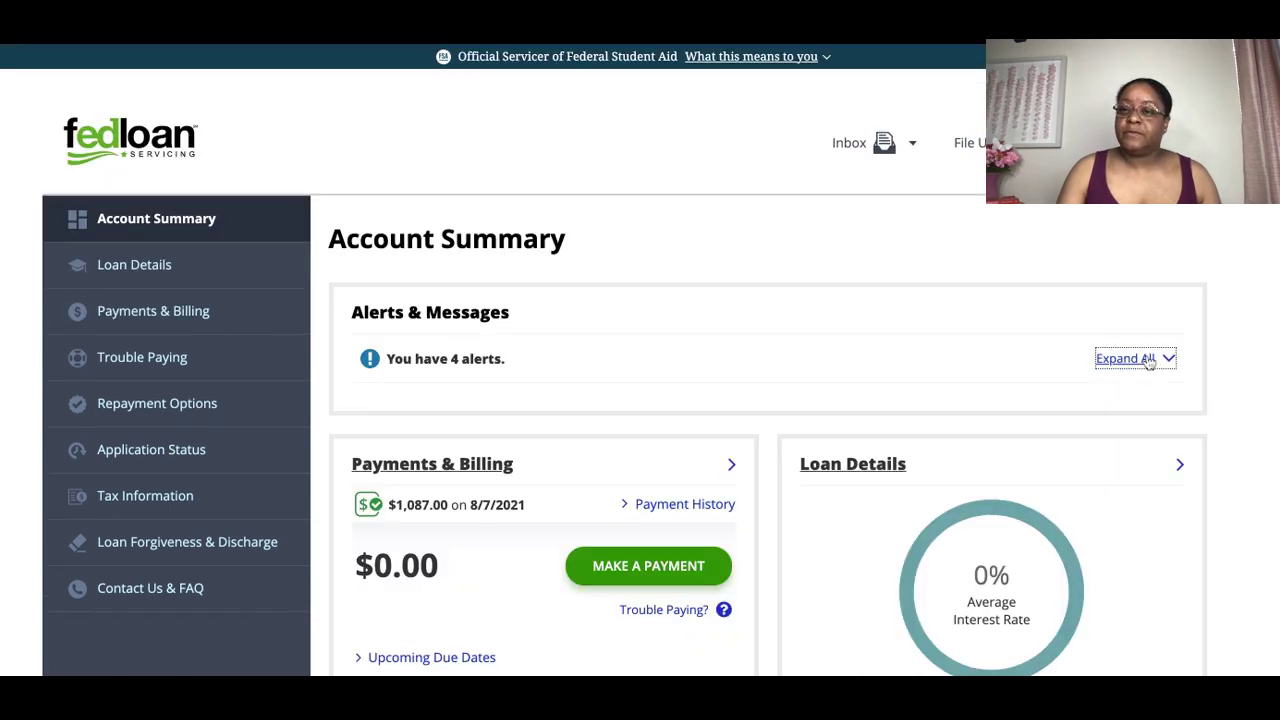
scroll(1205, 495, "down", 6)
scroll(1205, 500, "up", 2)
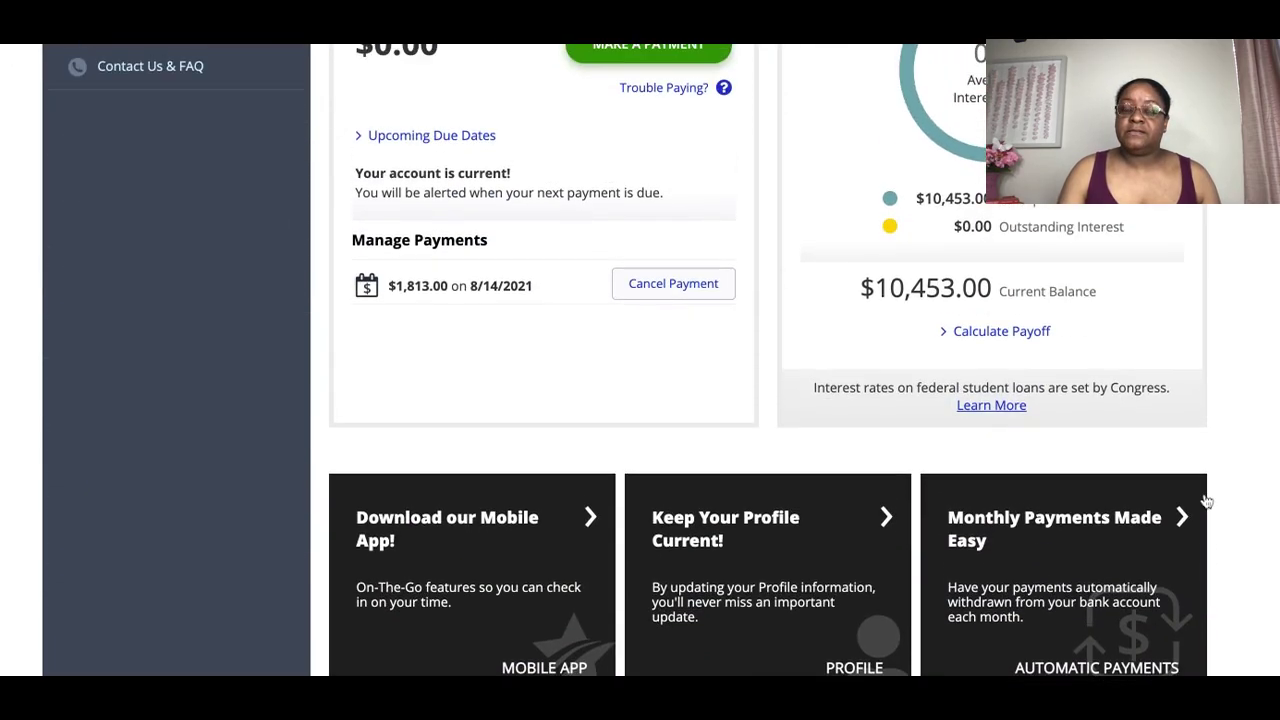